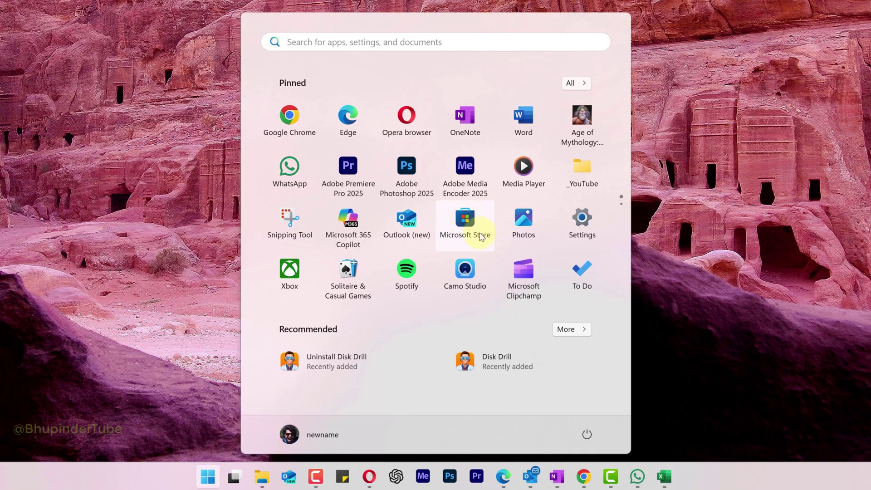
Search Microsoft Store for 'disk drill' and install Disk Drill Data Recovery.
left_click(480, 236)
left_click(357, 32)
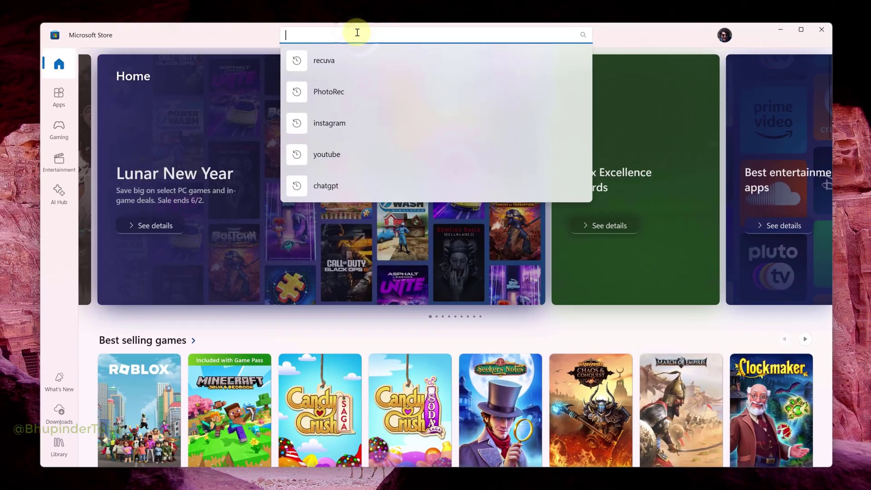
type("disk drill")
key("Return")
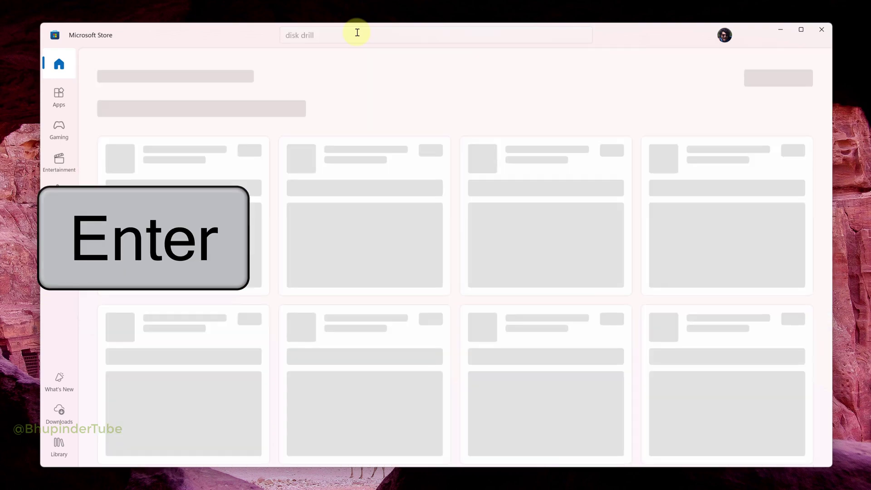
left_click(545, 185)
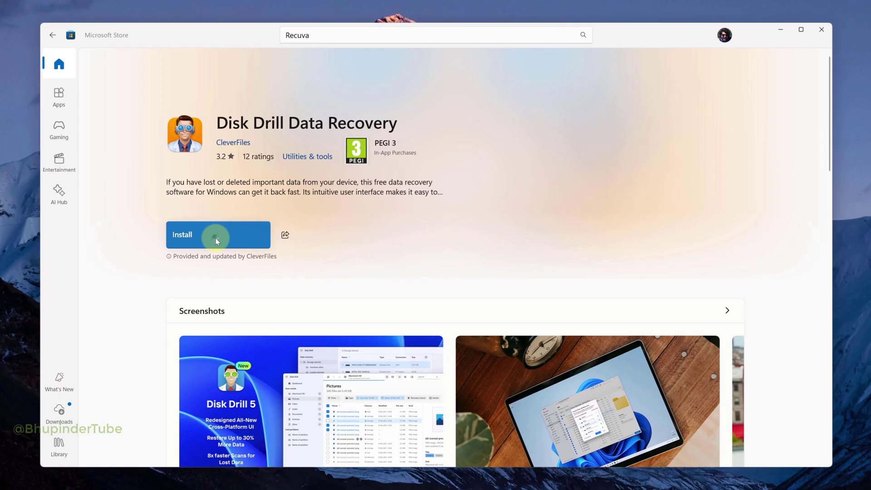
left_click(216, 240)
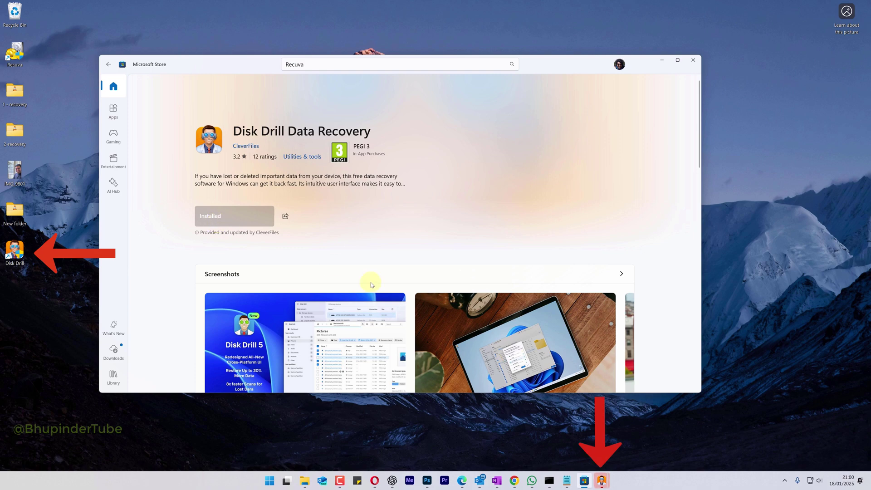
mouse_move(602, 480)
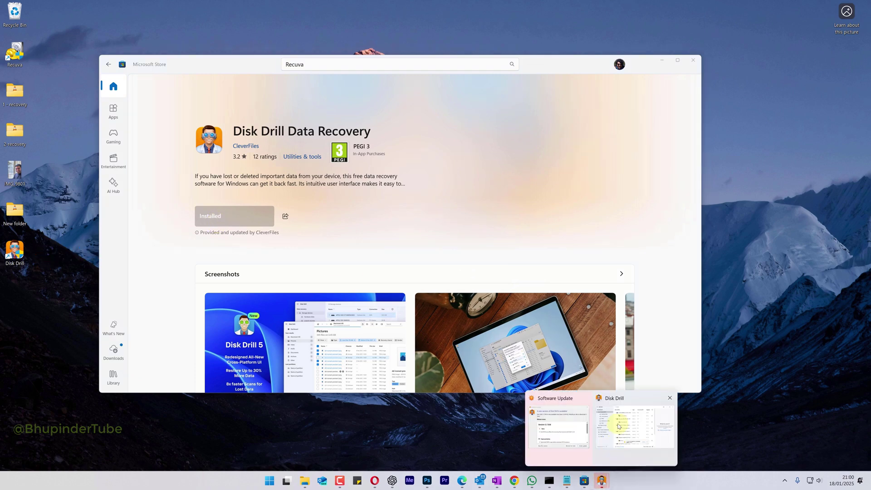
Select USB Drive (H:) under the SanDisk USB device and start searching it for lost data.
left_click(622, 427)
scroll(227, 320, "down", 2)
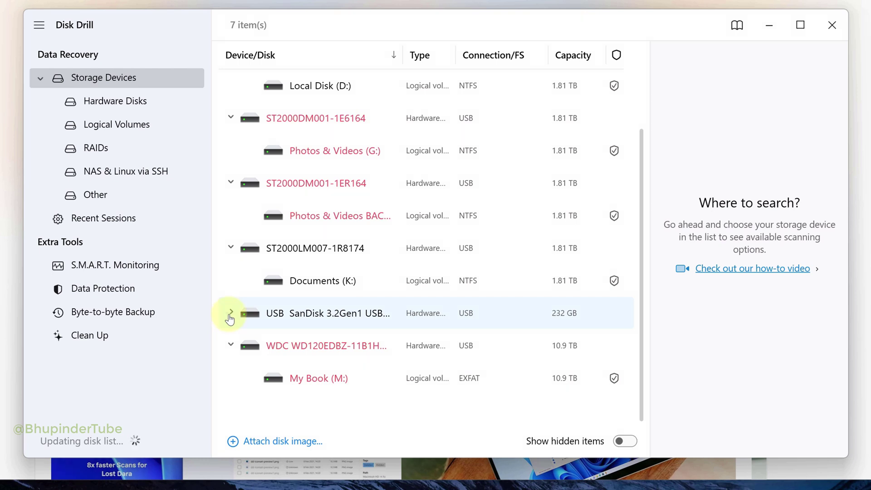
left_click(229, 315)
left_click(301, 349)
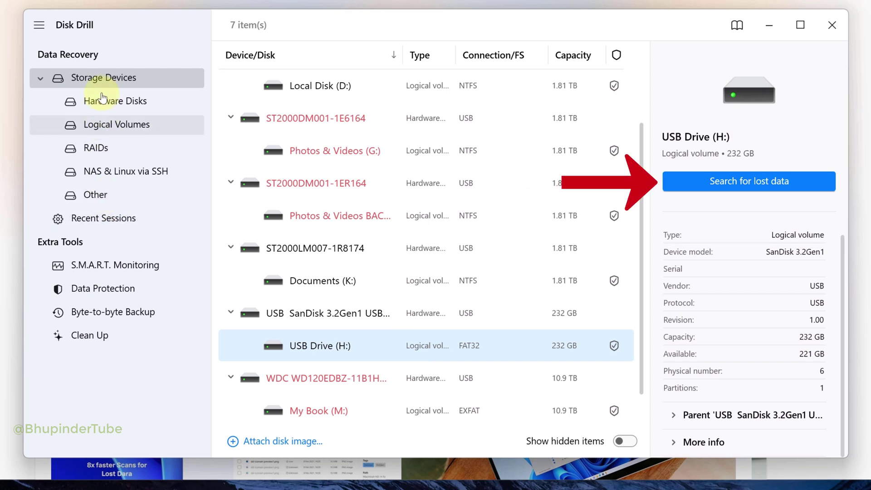
left_click(741, 188)
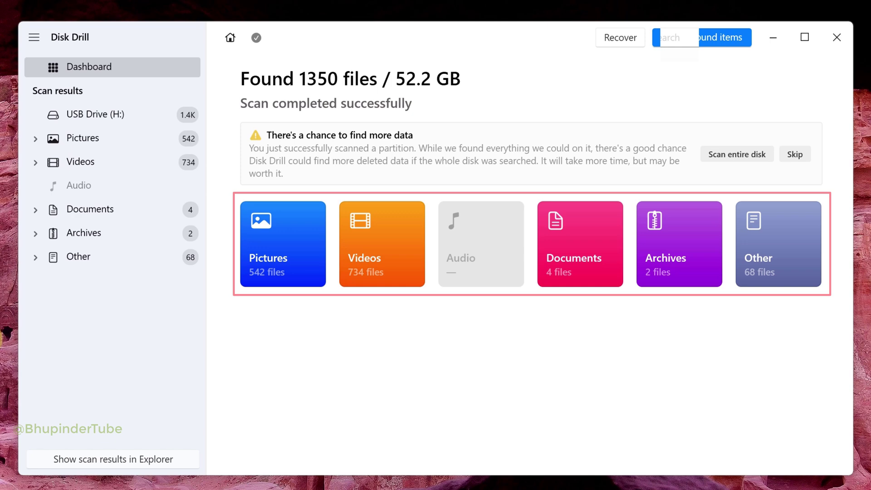
After the scan finds 1350 files (52.2 GB), open the found items for review.
left_click(680, 48)
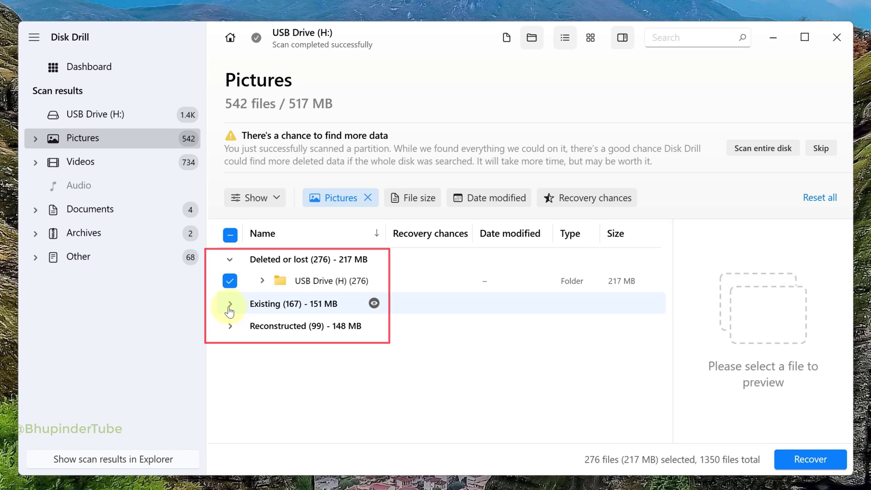
Expand Deleted or lost on USB Drive (H:) and mark folders 1 and 2 (291 files, 21.6 GB).
left_click(368, 197)
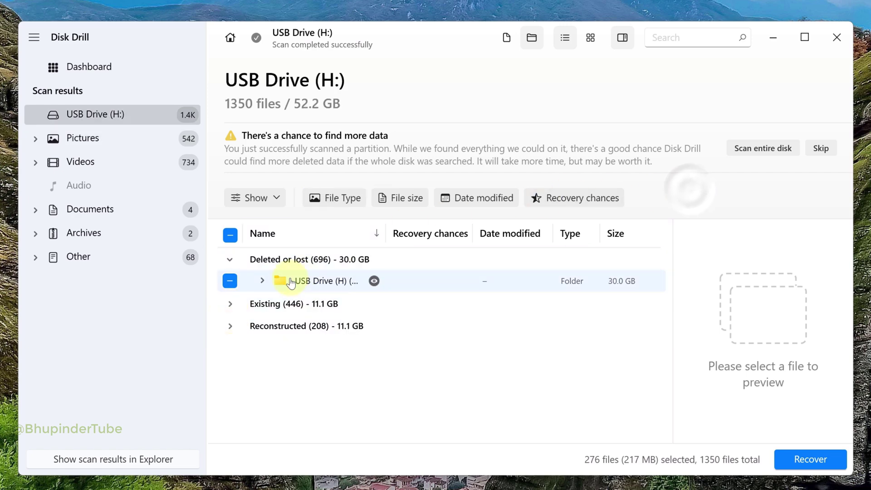
left_click(261, 282)
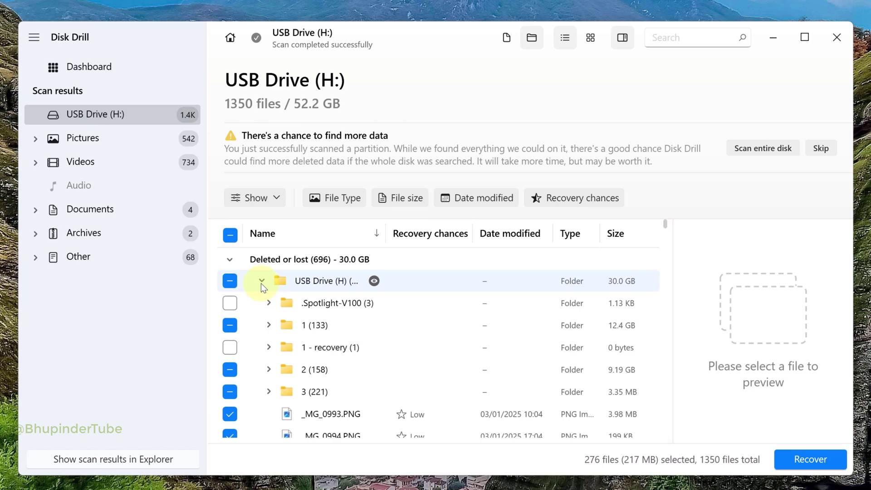
left_click(269, 327)
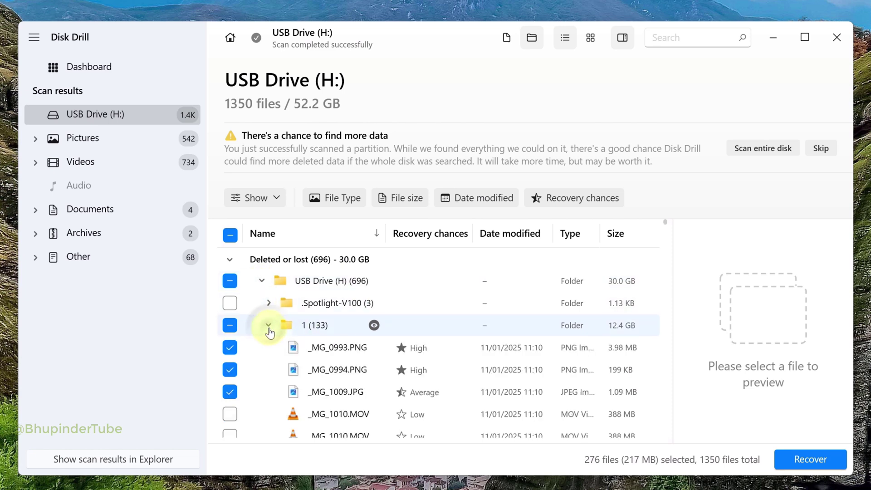
scroll(269, 331, "down", 2)
scroll(360, 368, "down", 2)
scroll(370, 344, "down", 3)
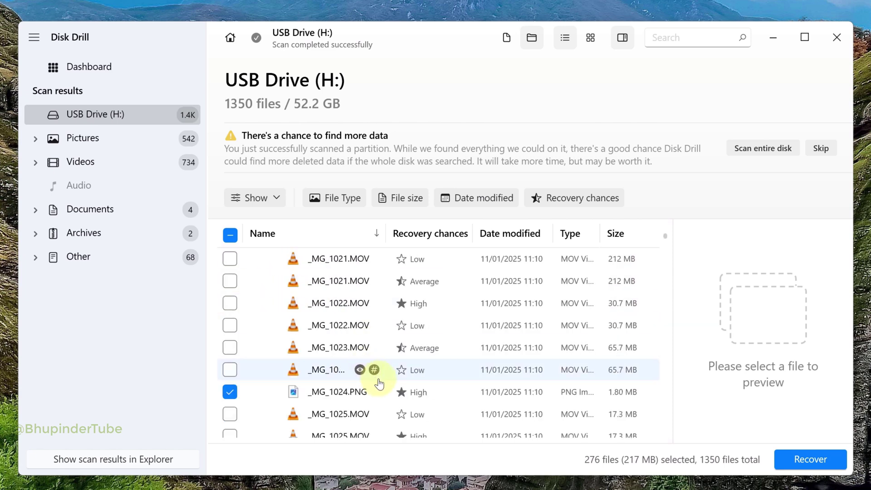
left_click(230, 325)
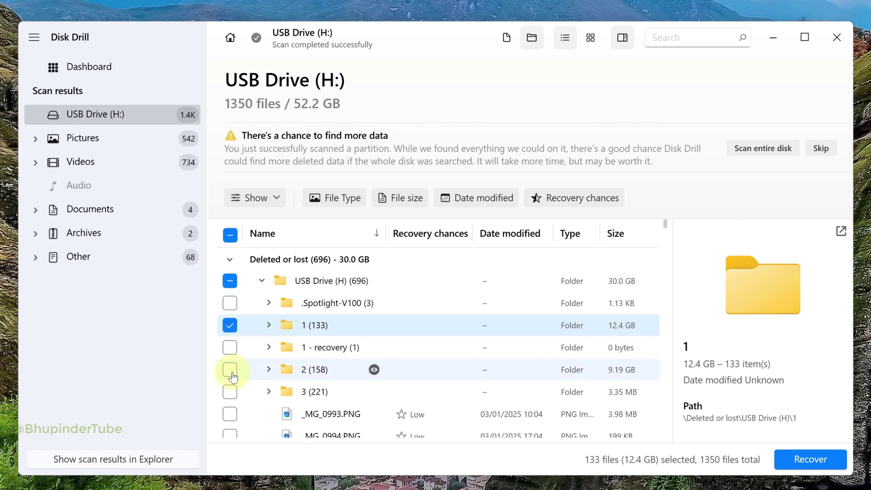
Set a new Desktop folder 'recovered files' as the recovery destination and proceed.
left_click(809, 460)
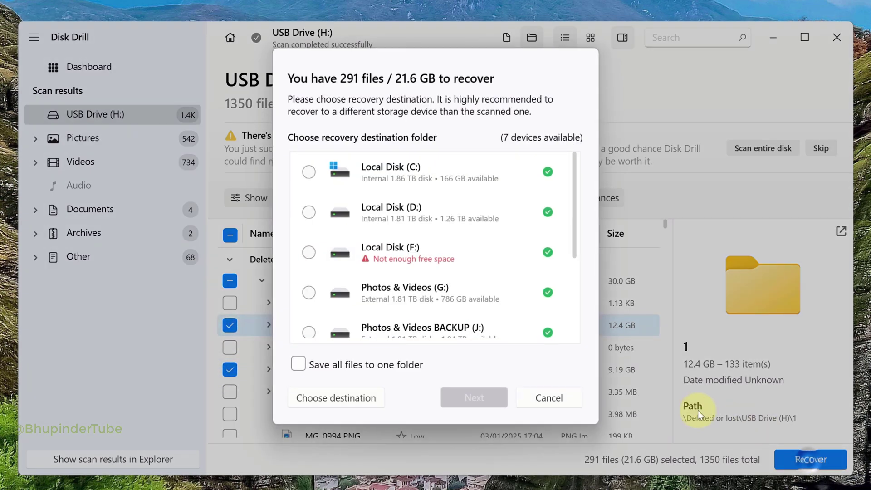
left_click(362, 402)
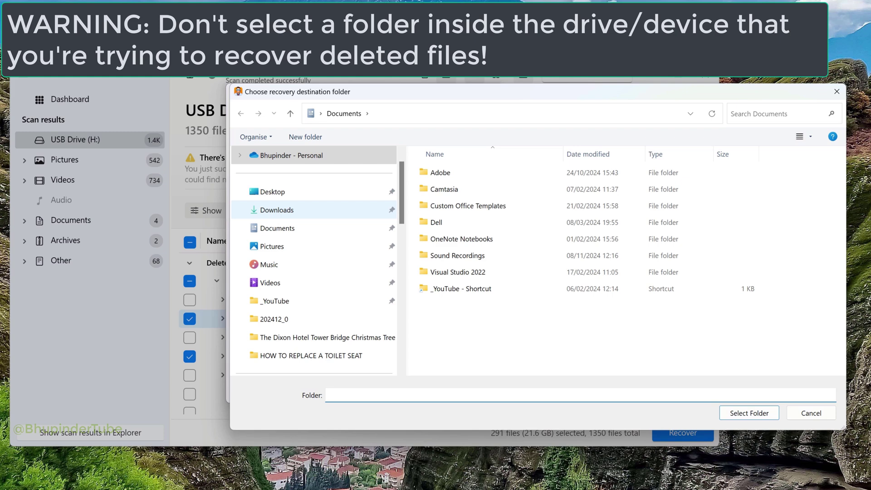
left_click(271, 191)
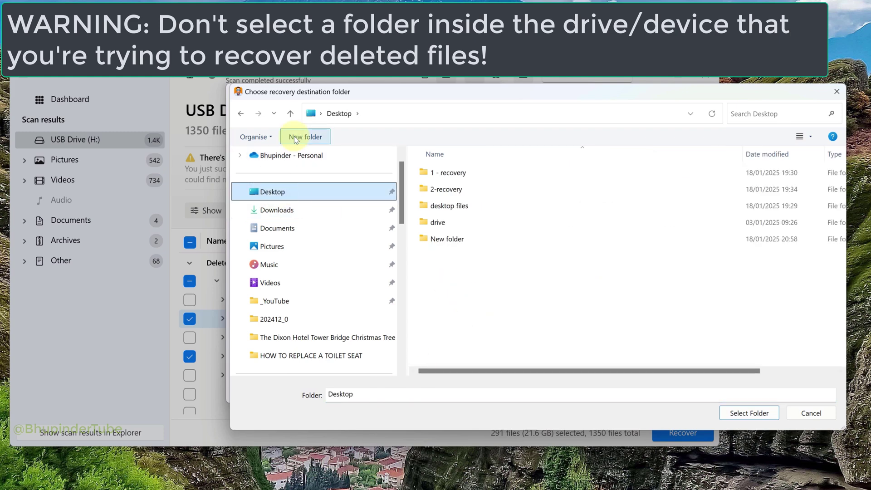
type("recover")
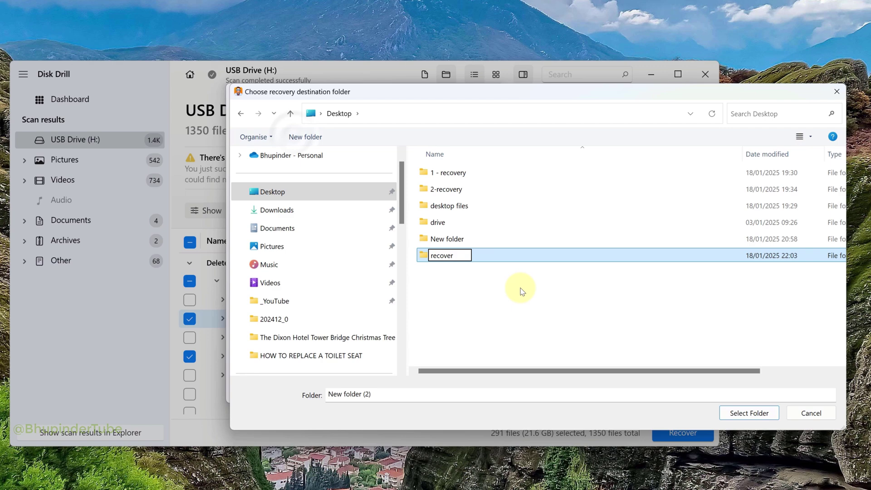
type("ed files")
key("Return")
double_click(479, 258)
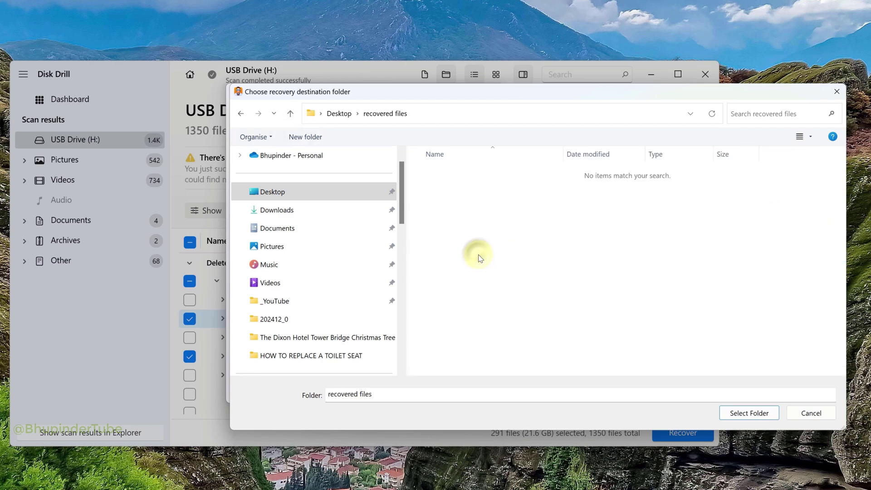
left_click(727, 415)
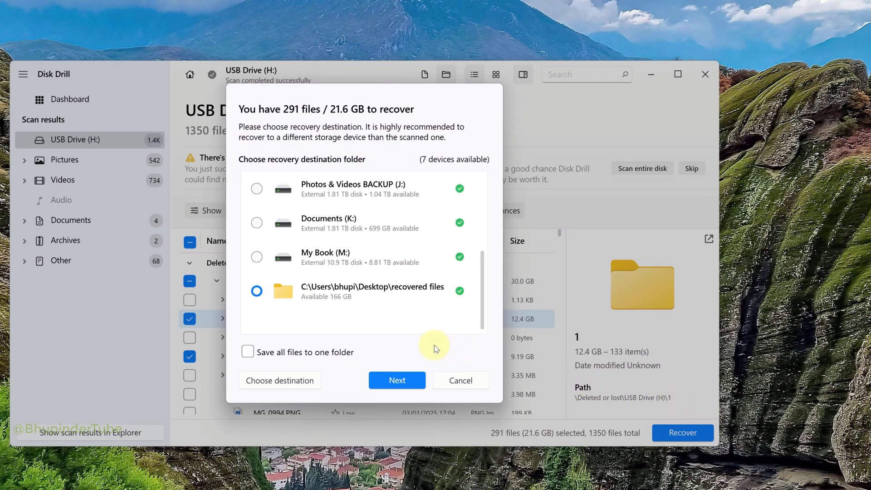
left_click(398, 380)
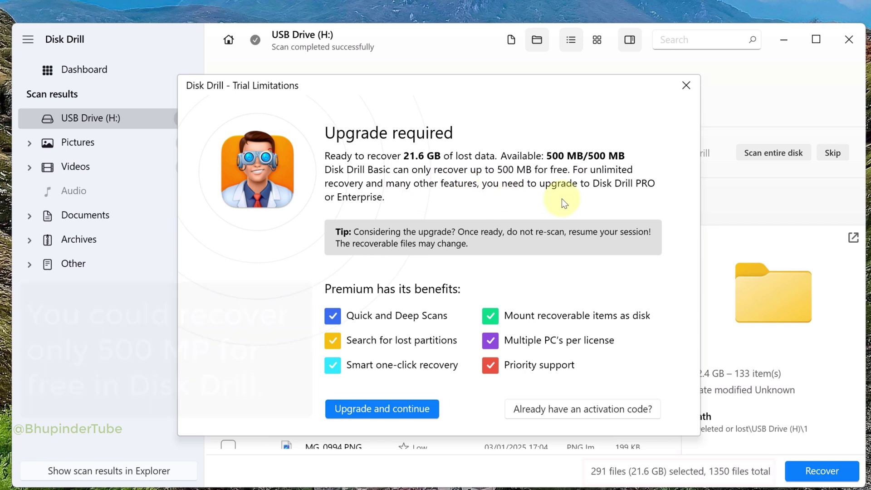
Continue from the Upgrade required notice about the 500 MB free recovery limit.
left_click(381, 409)
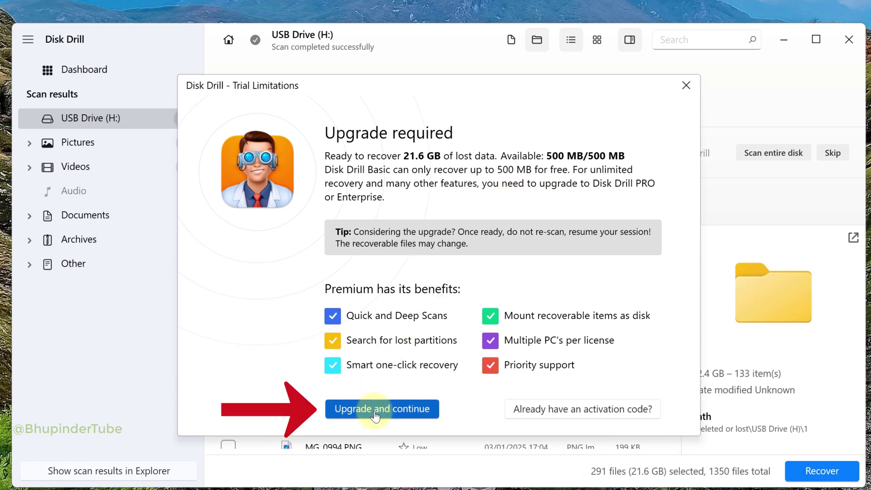
scroll(741, 264, "down", 1)
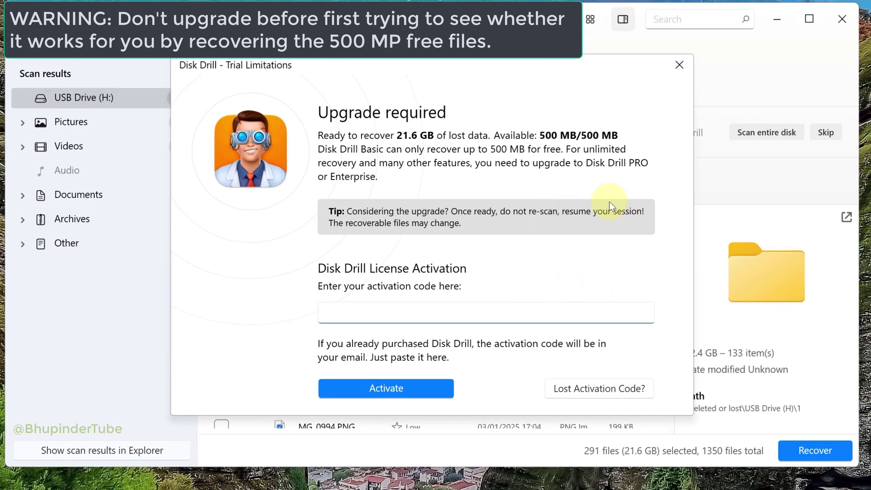
Narrow the recovery selection to only the _MG_1010.MOV video and start recovering it.
left_click(676, 77)
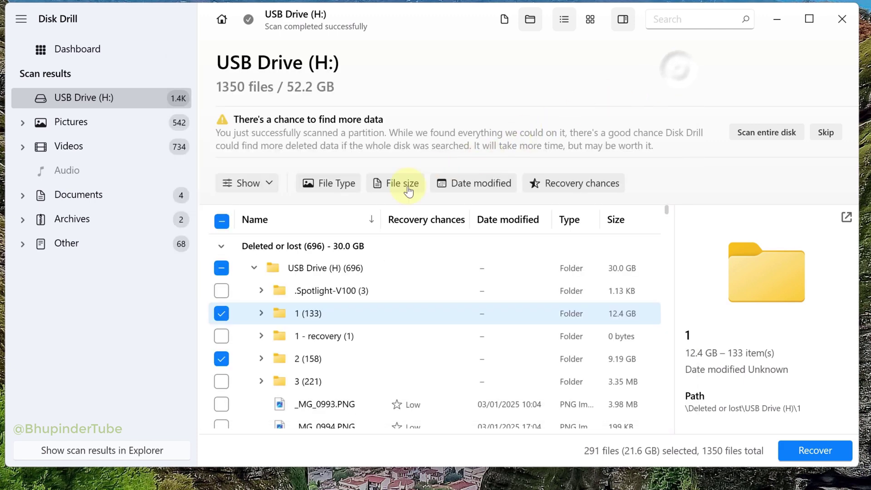
left_click(222, 359)
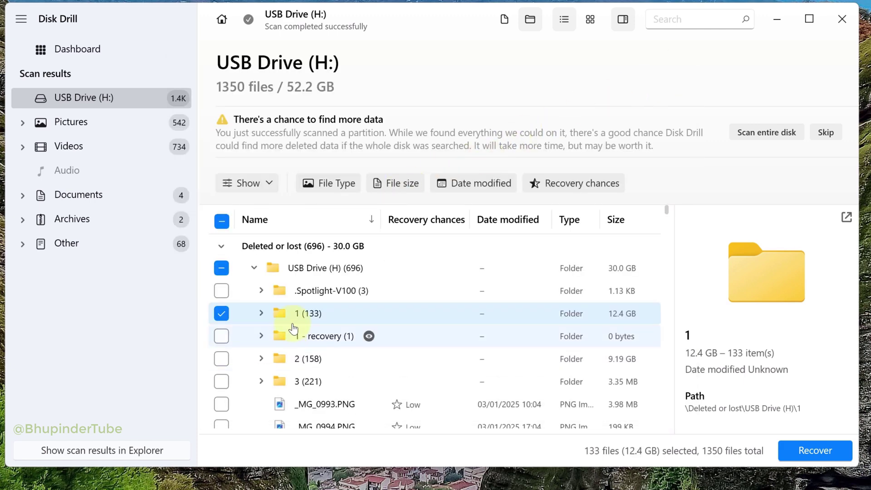
left_click(222, 313)
left_click(221, 336)
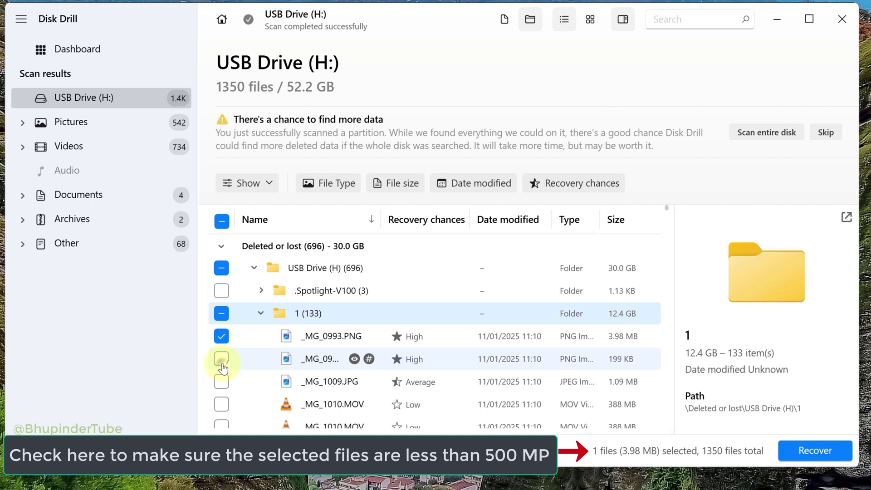
left_click(221, 359)
left_click(221, 381)
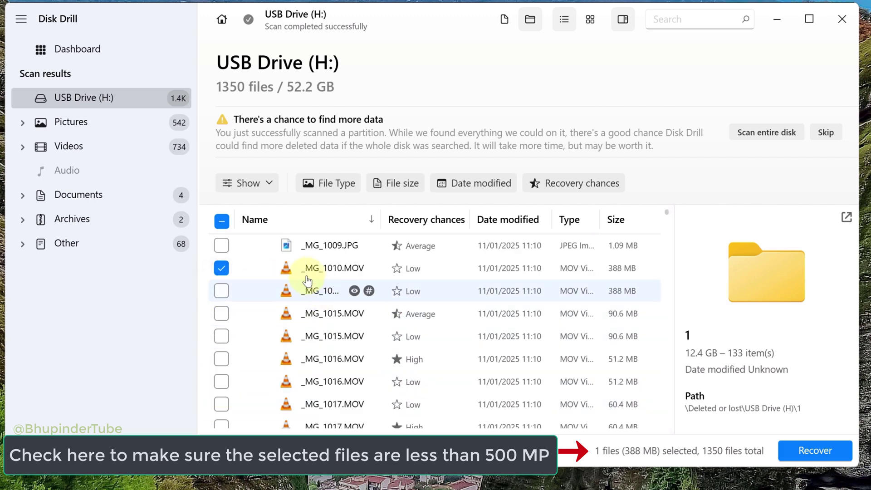
left_click(833, 451)
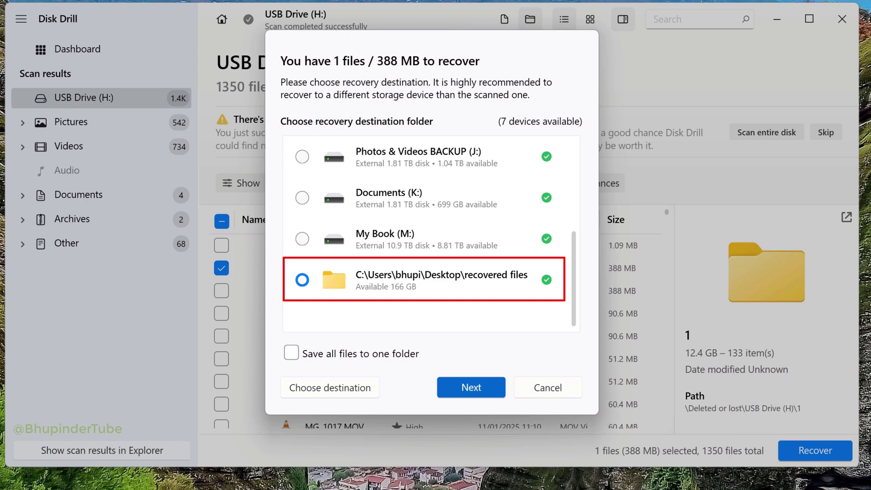
Save _MG_1010.MOV into 'recovered files', then play it in VLC from that folder.
left_click(471, 387)
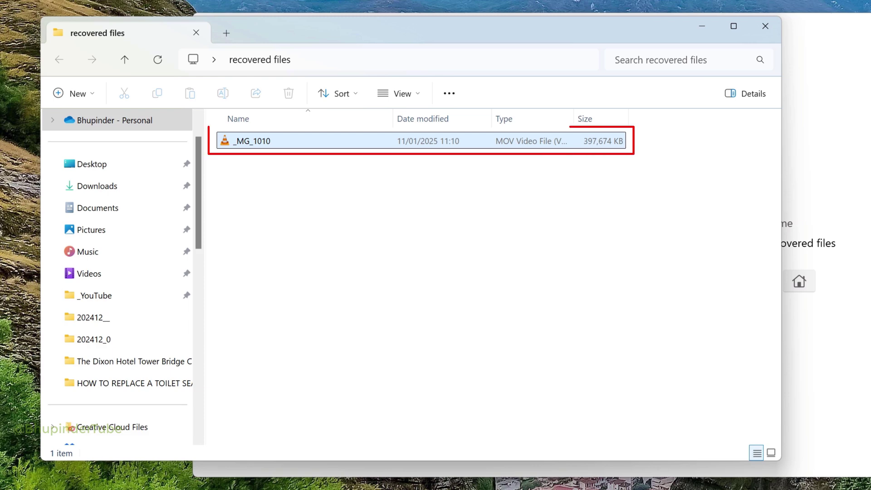
left_click(253, 145)
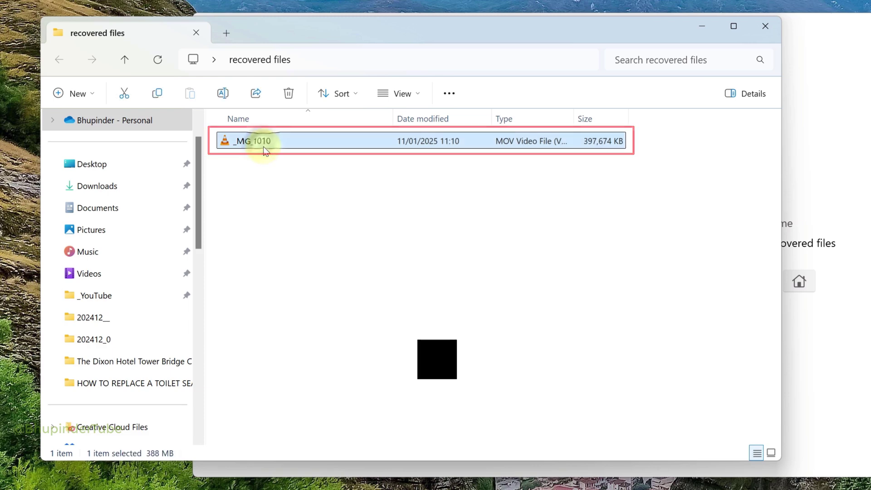
double_click(263, 146)
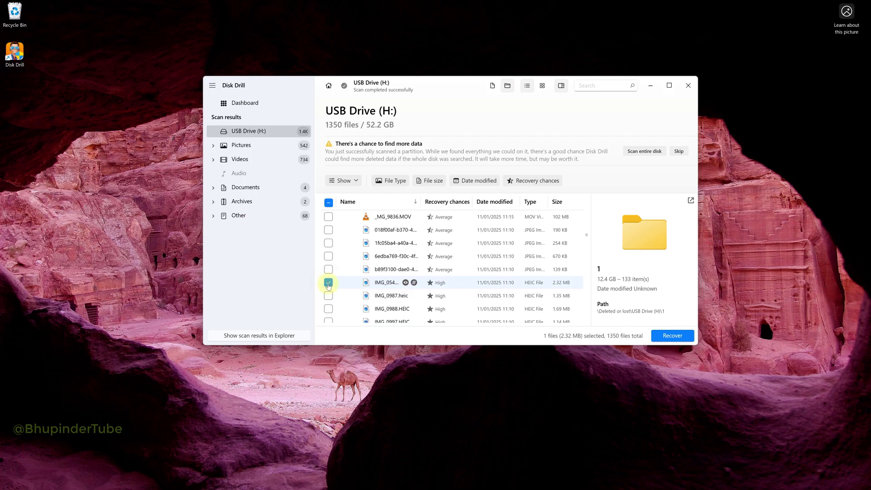
Recover IMG_0547.HEIC to 'recovered files', view it in Photos, then return to scan results.
left_click(671, 335)
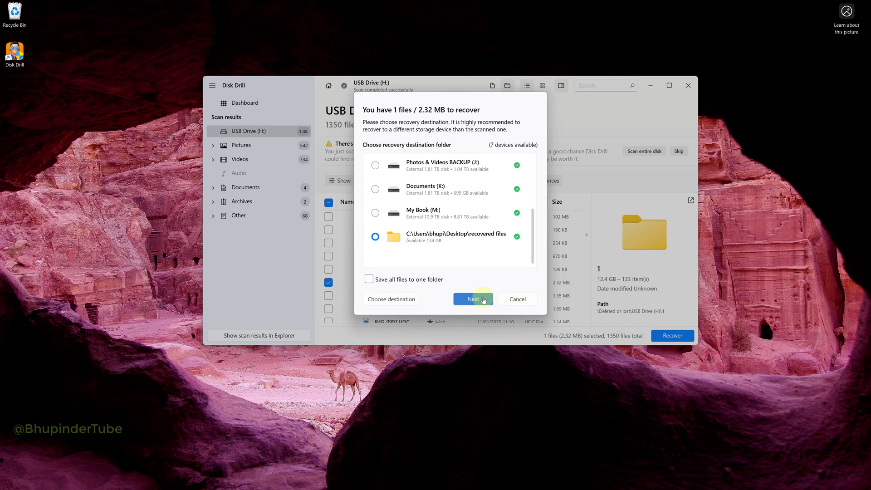
left_click(474, 299)
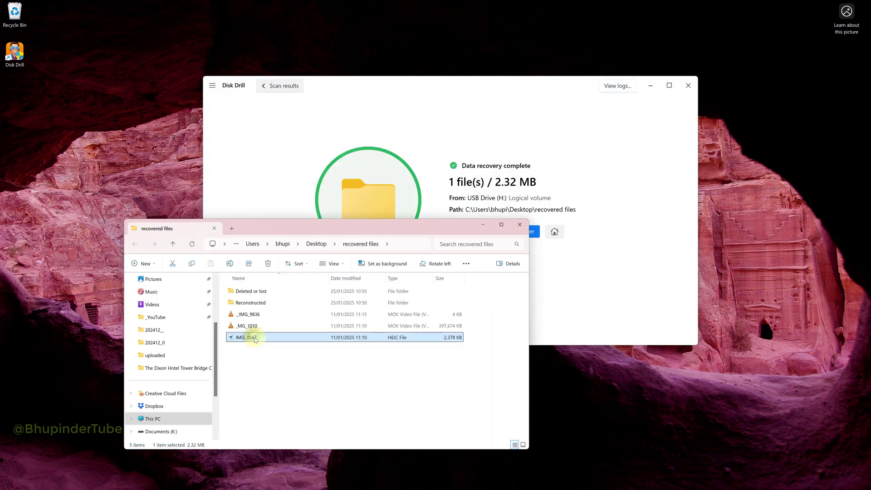
double_click(255, 339)
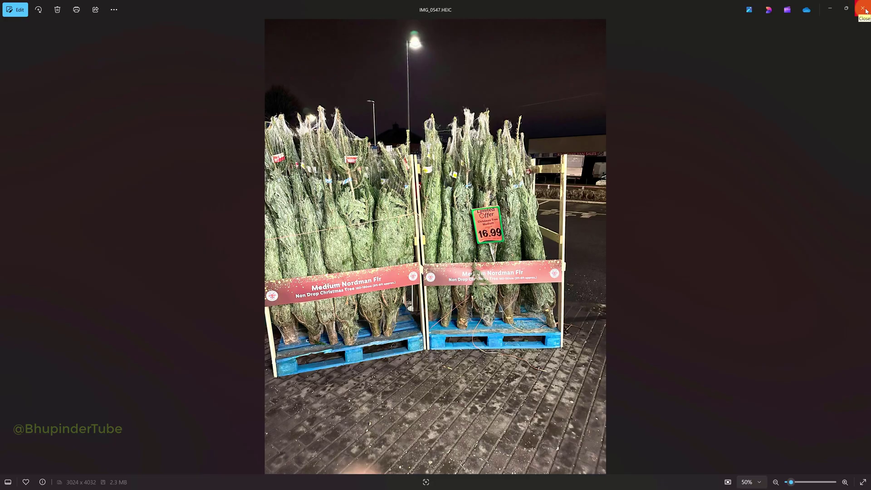
left_click(863, 10)
left_click(144, 46)
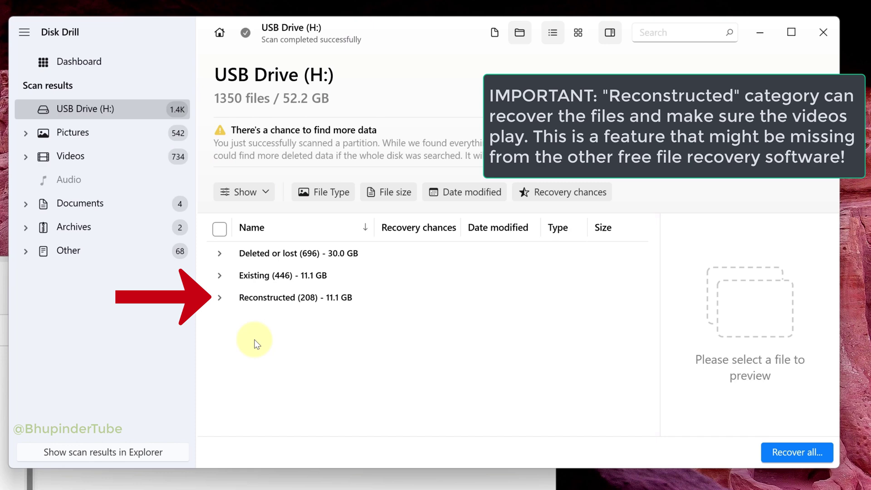
Under Reconstructed > Videos > mov, mark the second 10.8 MB iPhone video.
left_click(220, 299)
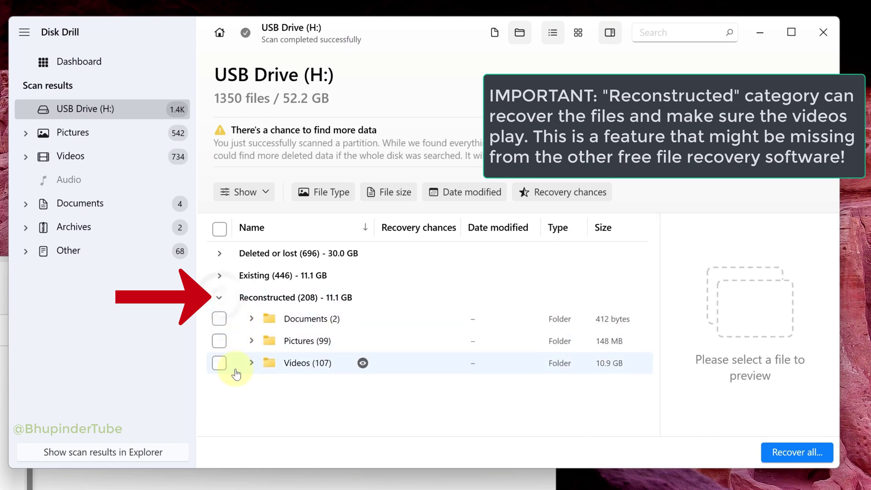
left_click(252, 363)
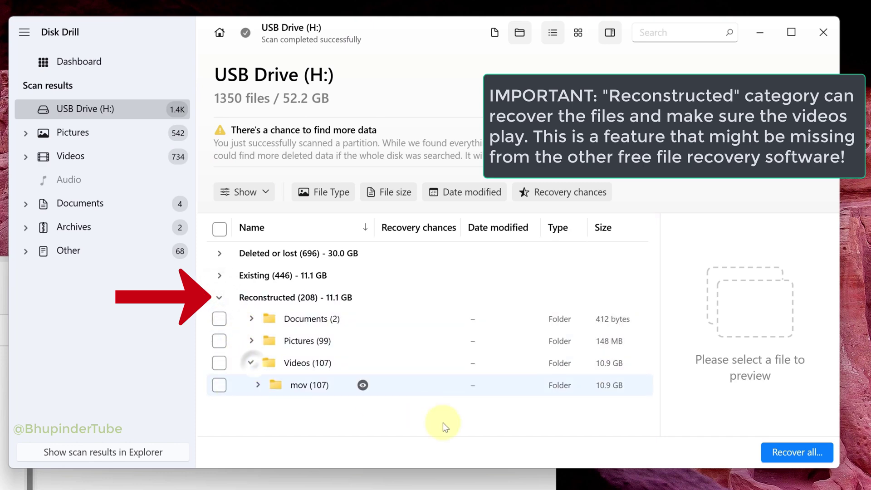
left_click(258, 386)
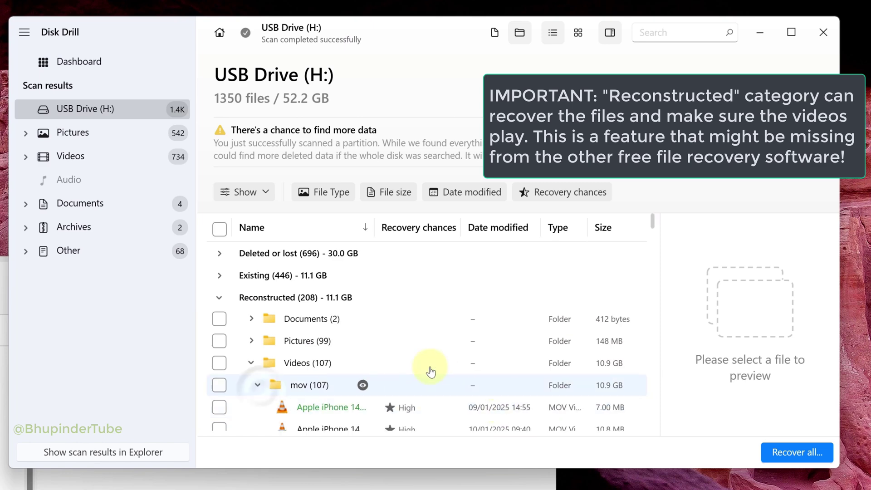
scroll(394, 341, "down", 2)
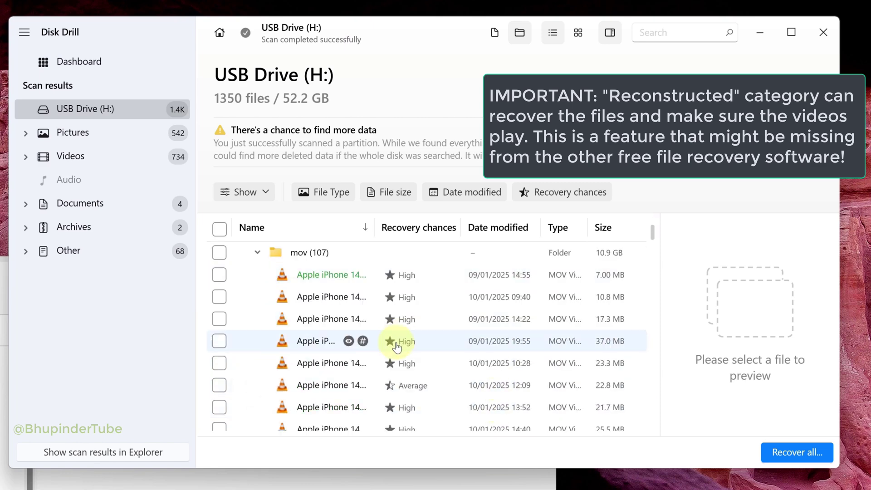
left_click(219, 297)
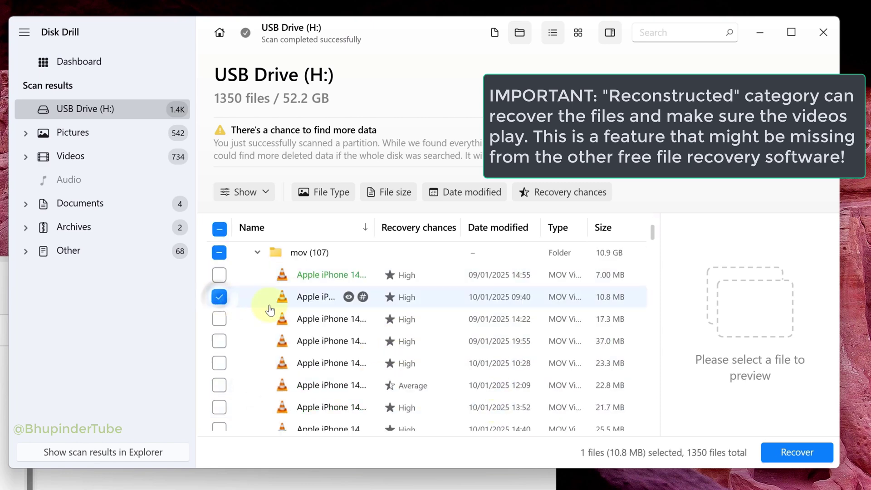
Recover the marked iPhone video to 'recovered files' and play it from Explorer.
left_click(798, 453)
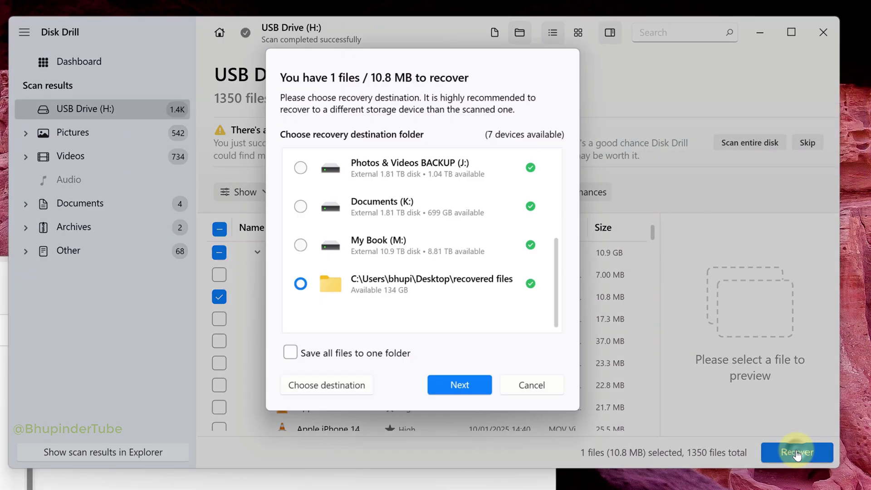
left_click(461, 388)
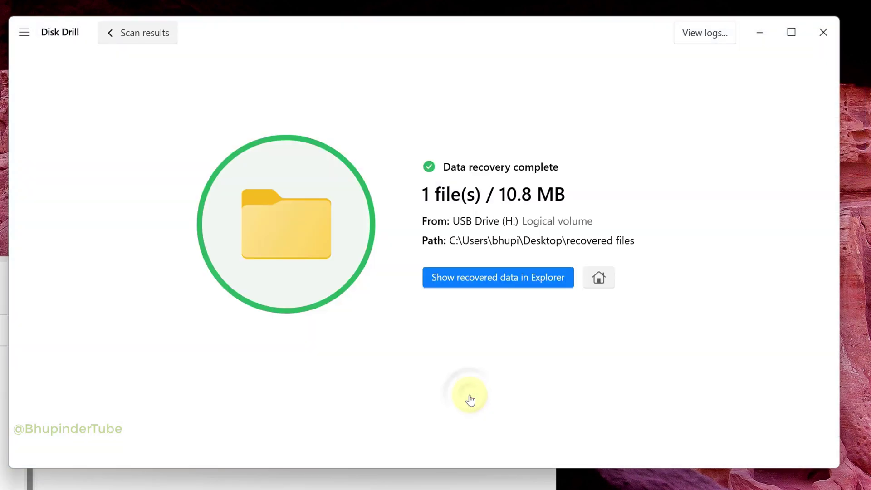
left_click(462, 281)
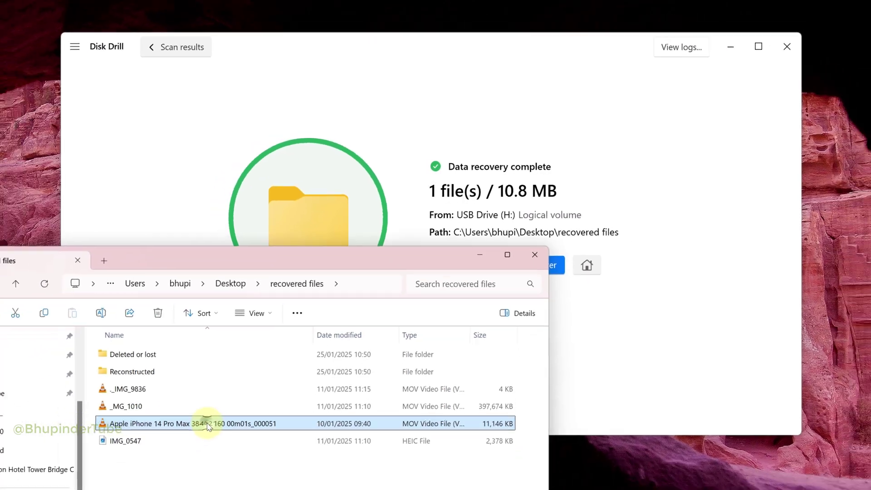
double_click(208, 427)
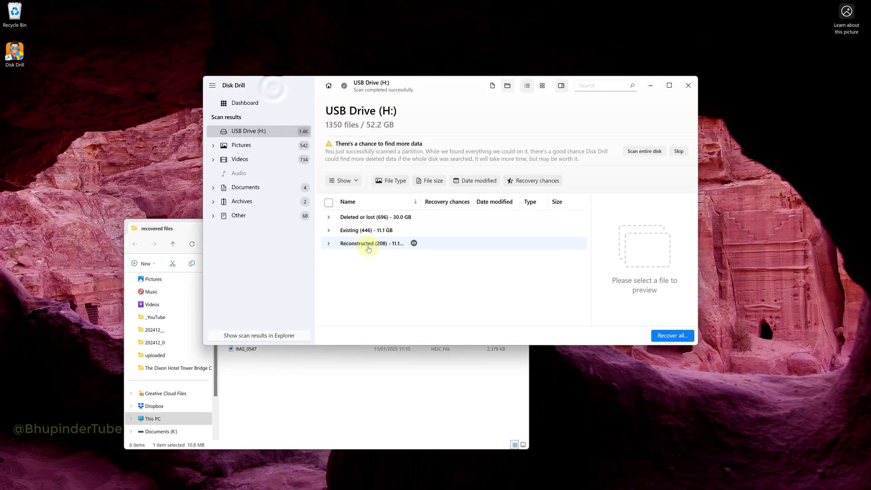
Expand Reconstructed, then Videos, to reveal the 107-item mov folder of iPhone videos.
left_click(330, 244)
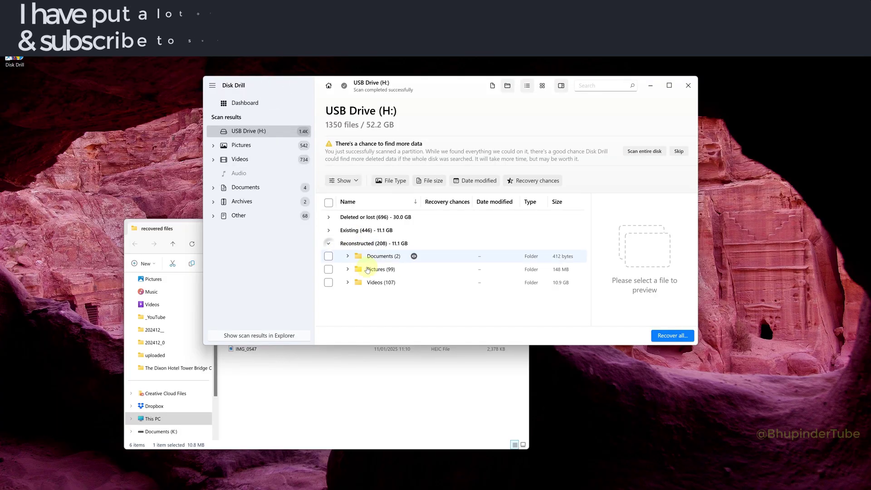
left_click(348, 282)
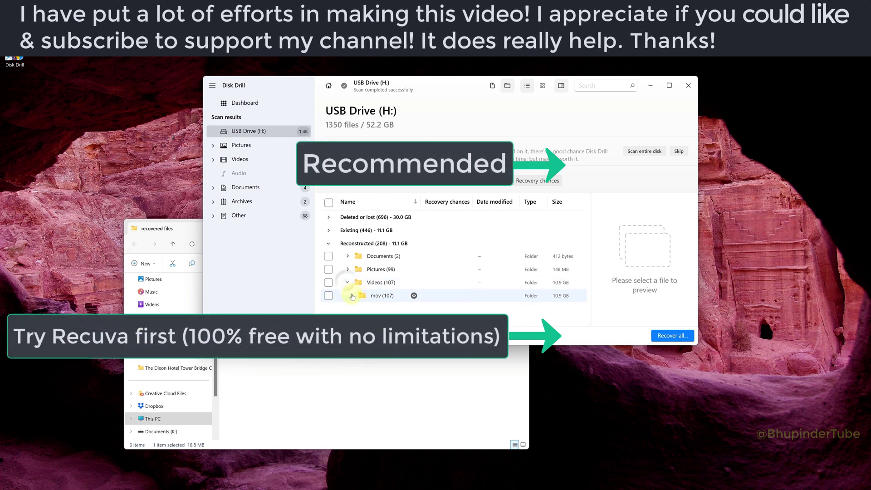
left_click(351, 296)
scroll(382, 293, "down", 3)
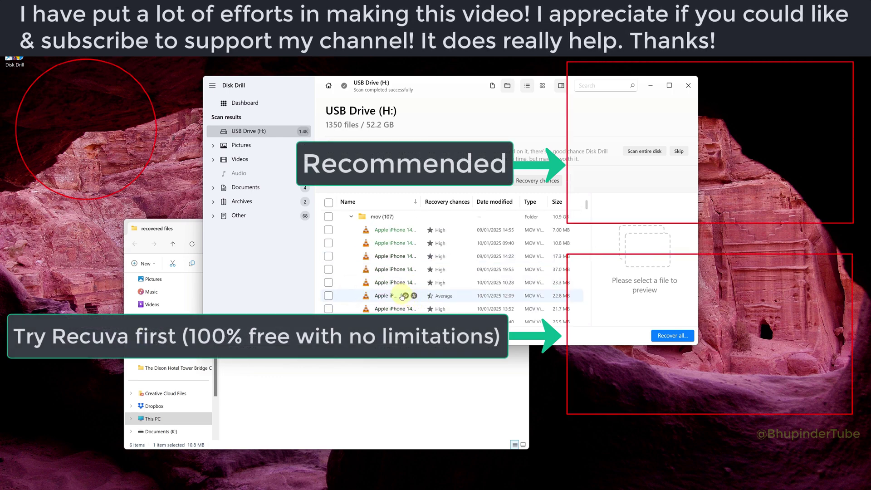
scroll(391, 286, "up", 1)
scroll(388, 259, "up", 1)
scroll(385, 256, "up", 1)
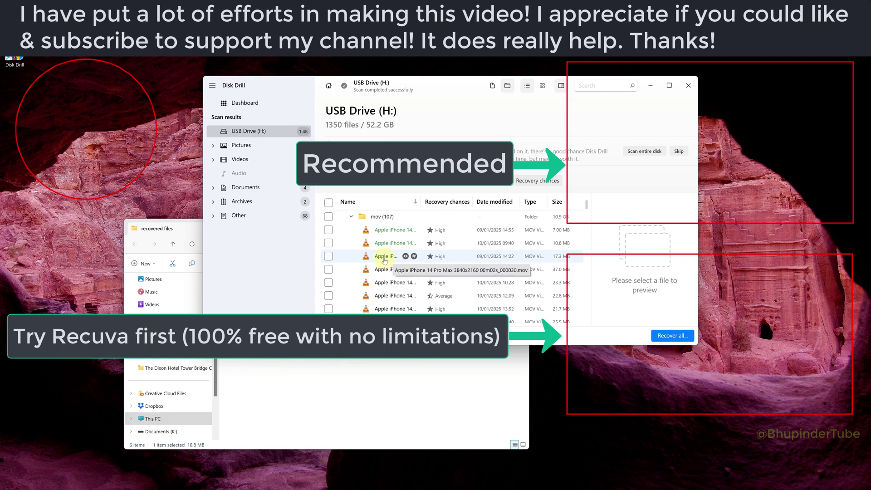
scroll(376, 273, "down", 3)
scroll(375, 275, "up", 5)
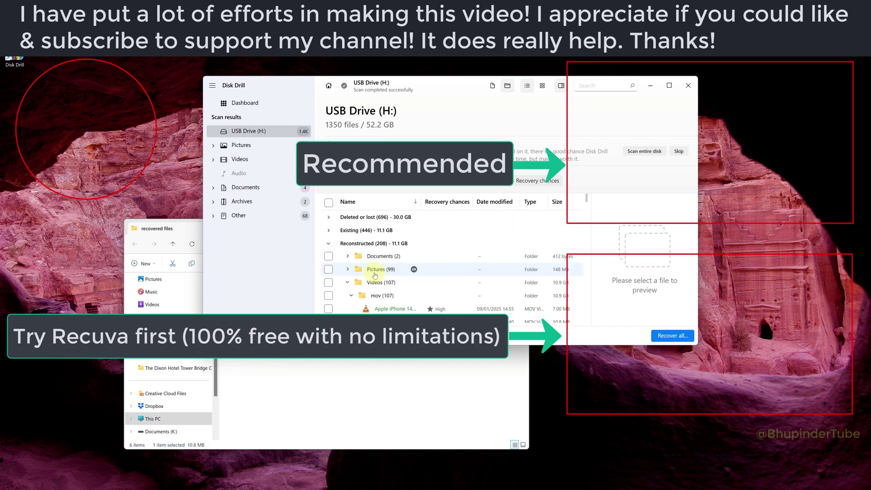